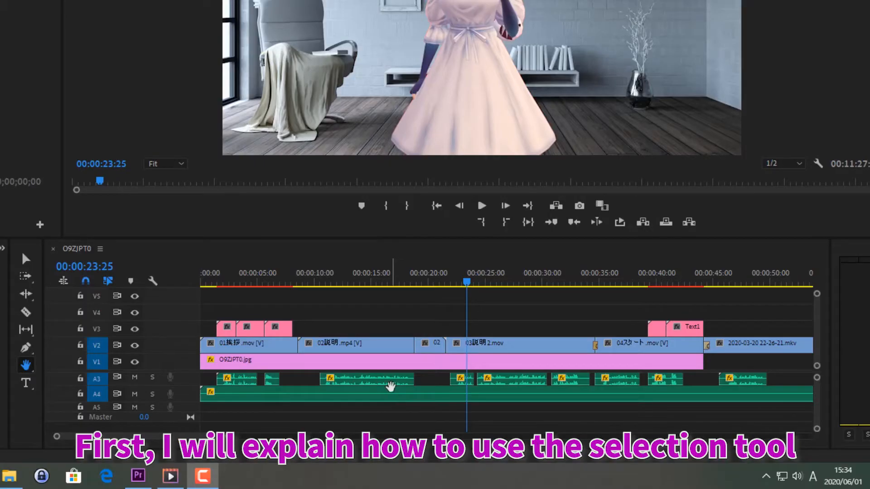
- Select the 03説明2.mov clip on V2 with the Selection tool and try trimming its start edge
click(28, 258)
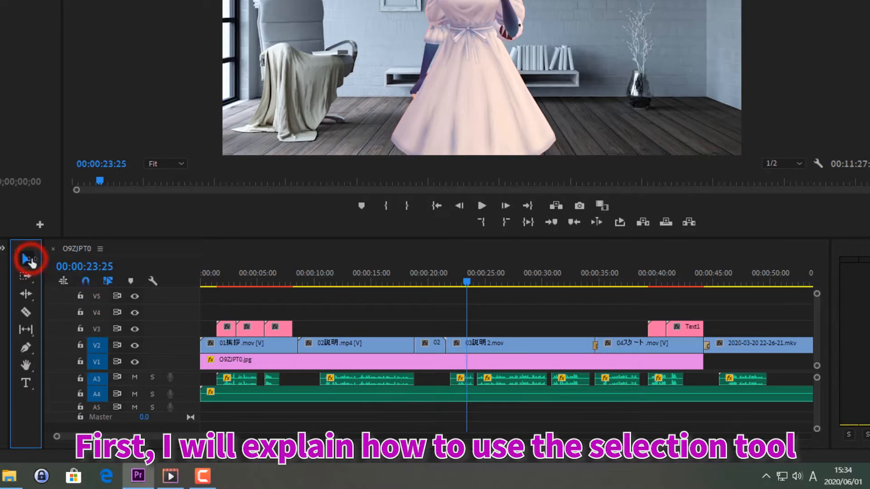
click(494, 346)
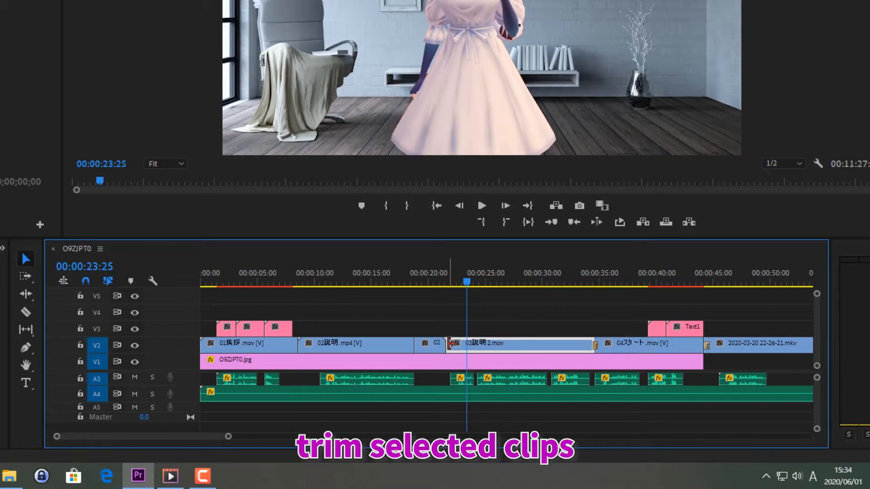
mouse_move(448, 345)
mouse_down()
mouse_move(515, 345)
mouse_move(448, 350)
mouse_up()
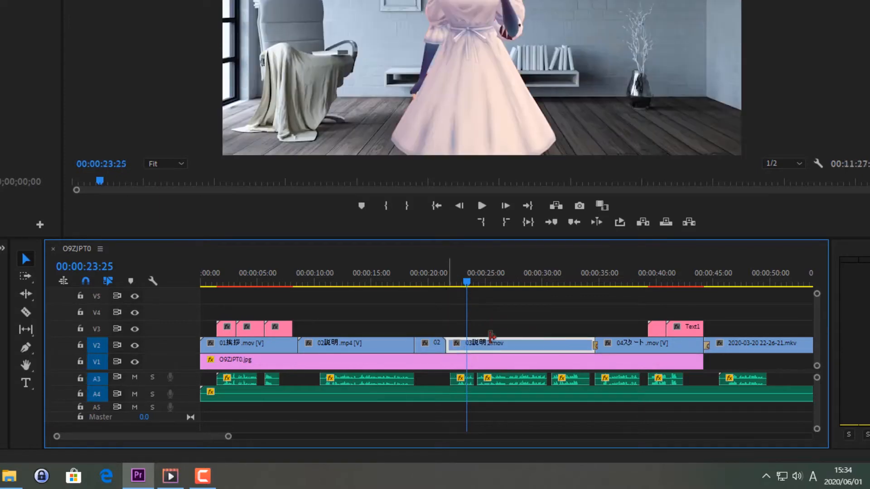
- Try shifting the 03説明2.mov clip along V2 and box-select the clips on V1 to V3 in the opening section
click(531, 344)
mouse_move(532, 344)
mouse_down()
mouse_move(528, 319)
mouse_move(539, 324)
mouse_move(540, 342)
mouse_up()
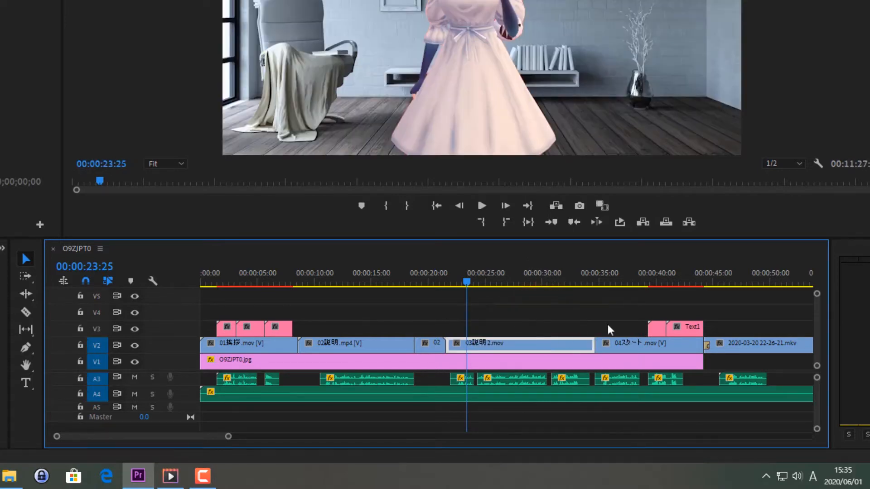
drag(704, 301, 211, 368)
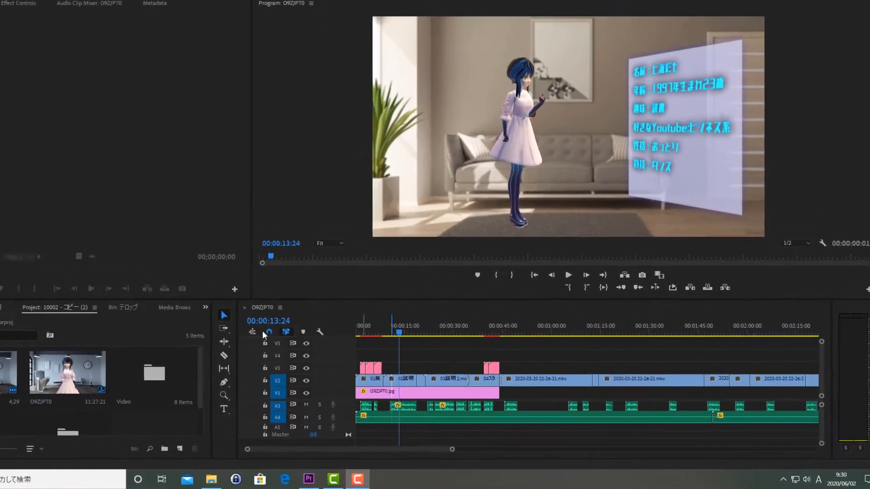
- Use the Track Select Forward tool to select every clip onward from successively earlier points on V2, and clear the selection
click(227, 330)
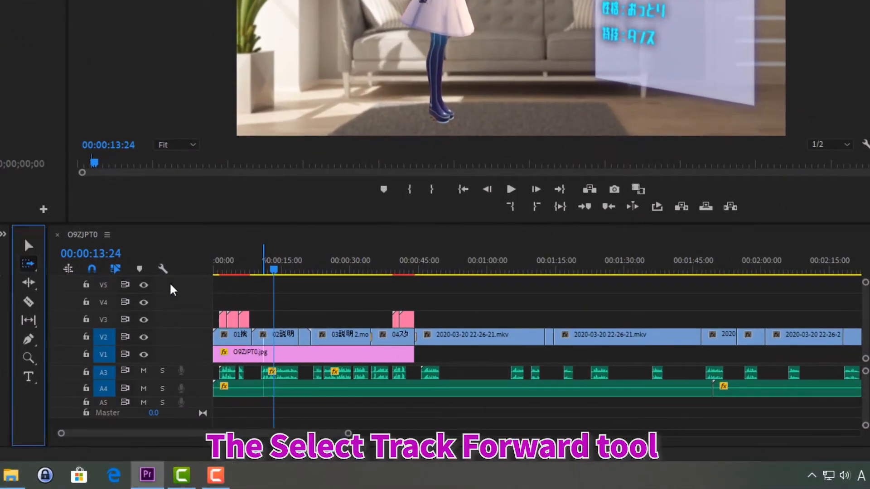
click(742, 340)
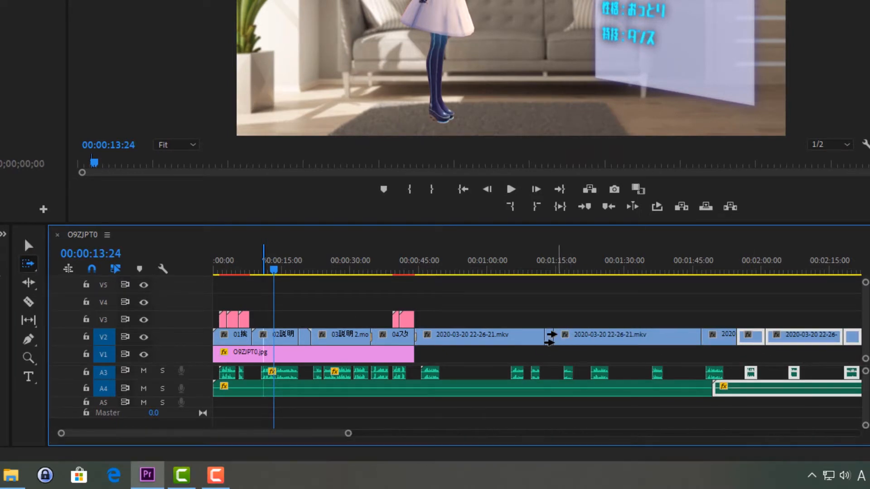
click(550, 339)
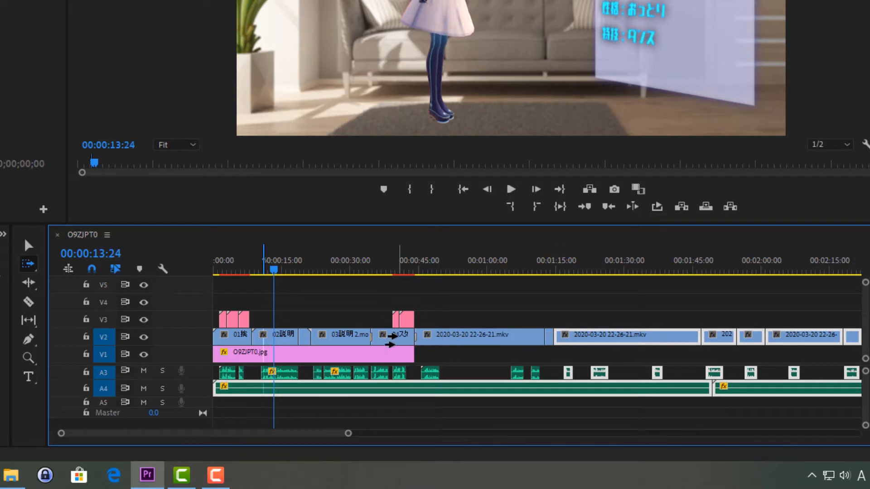
click(390, 340)
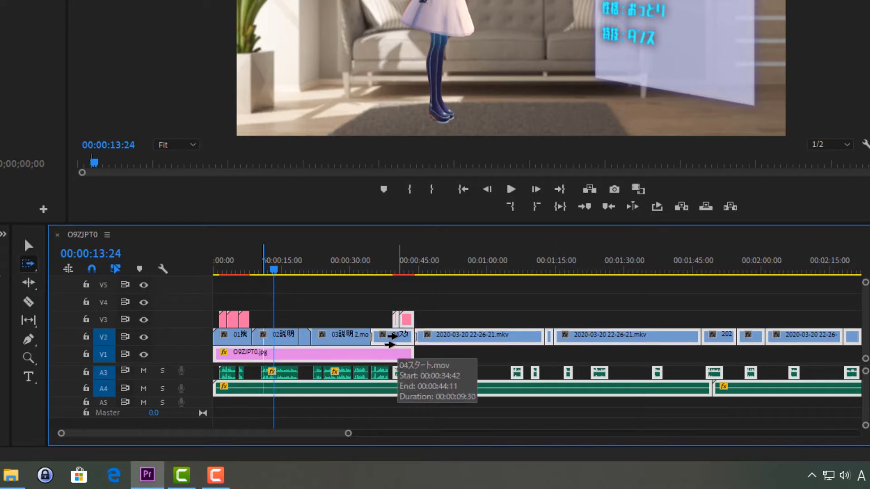
click(328, 341)
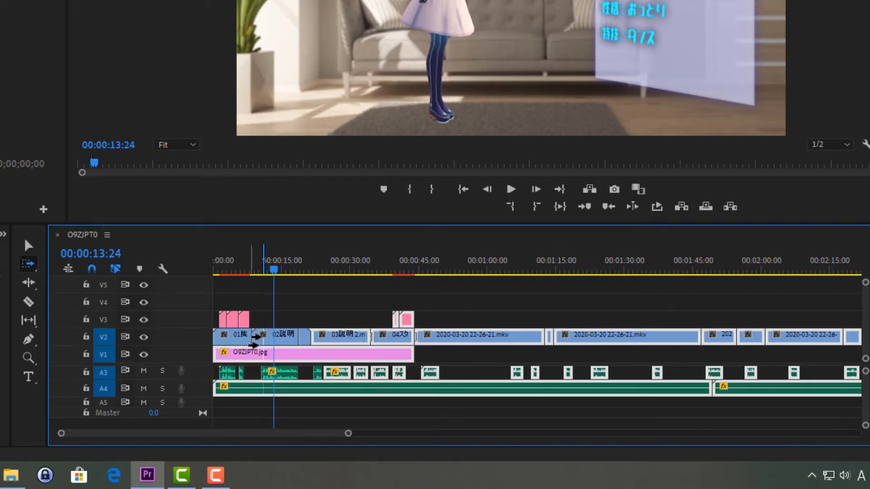
click(283, 338)
click(222, 336)
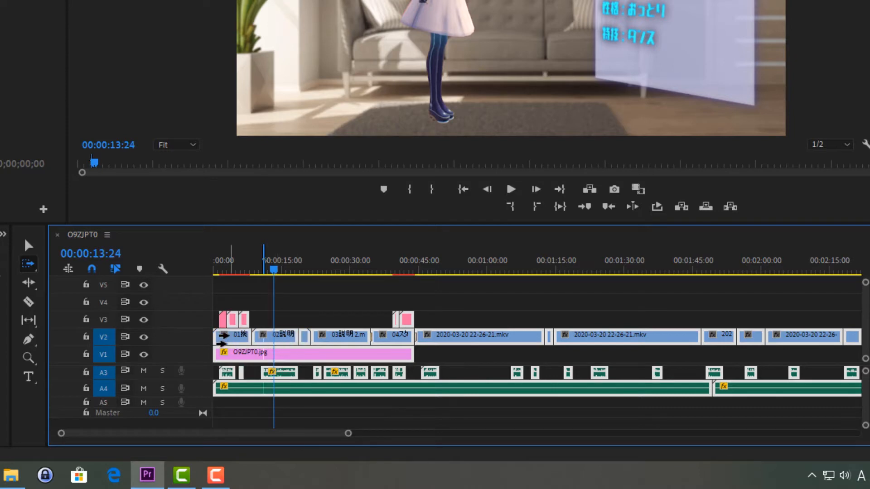
key(ctrl+shift+a)
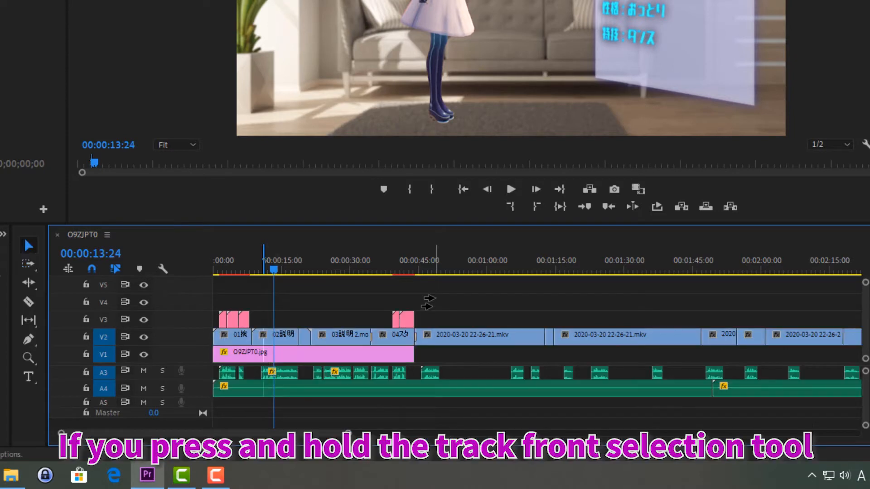
- Switch to the Track Select Backward tool and select every clip backward from successively later points on V2
click(30, 264)
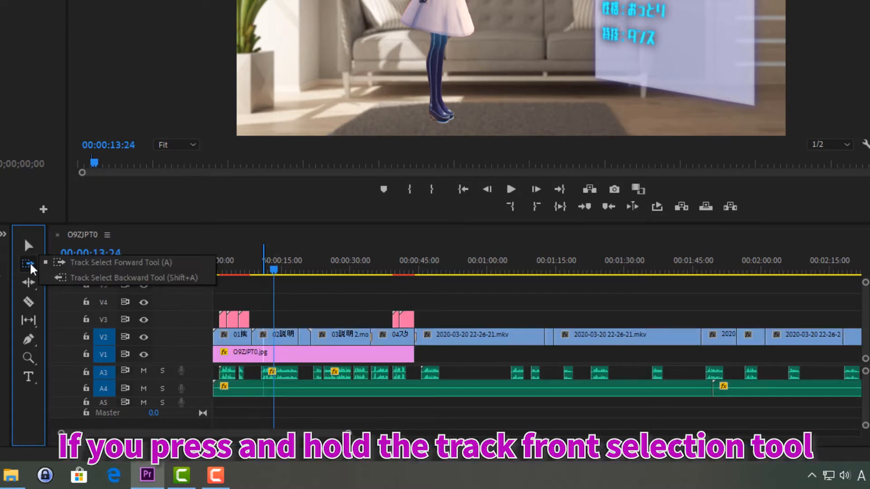
click(65, 279)
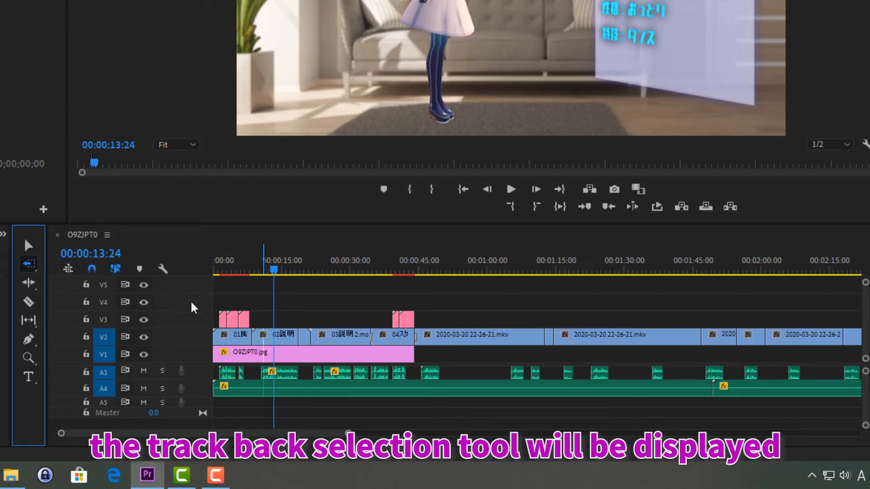
click(241, 341)
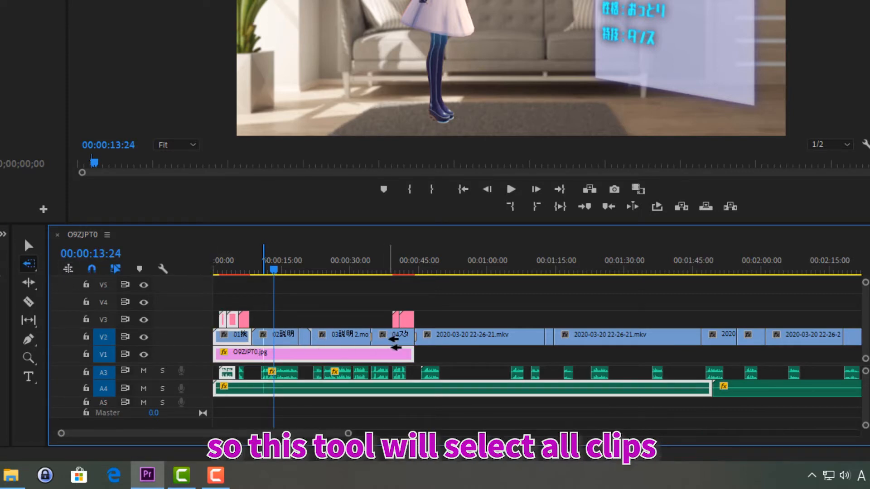
click(387, 340)
click(515, 340)
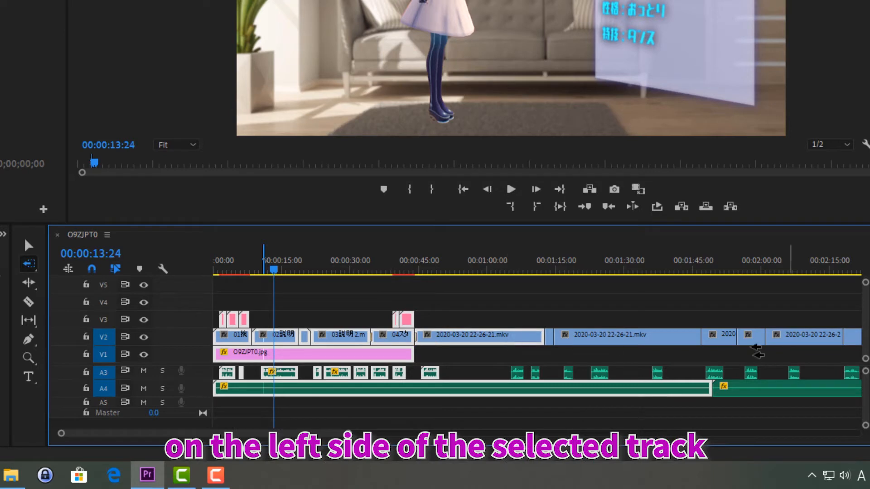
click(677, 341)
click(795, 339)
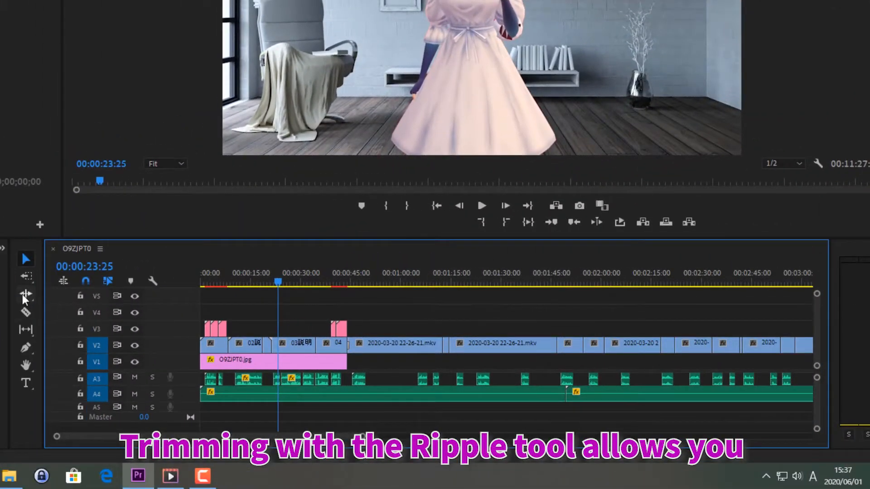
- Shorten the V2 clip starting at about 1:15 from its end with the Ripple Edit tool, leaving no gap
click(25, 294)
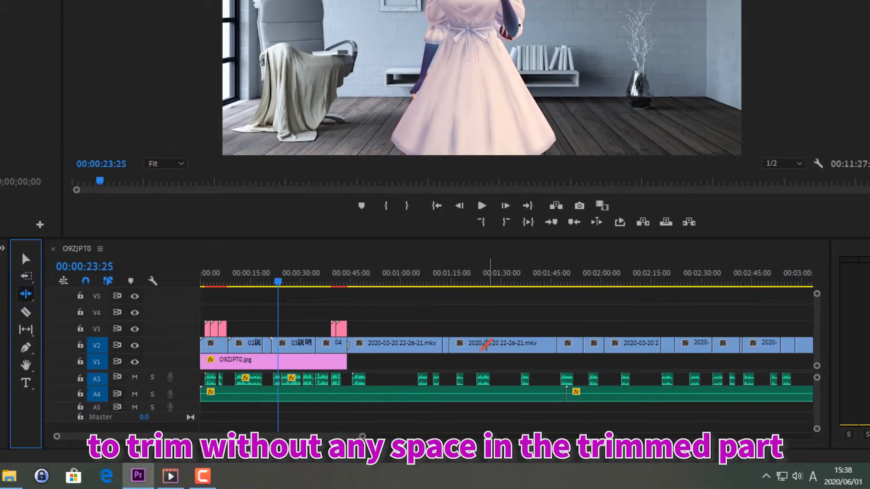
click(485, 345)
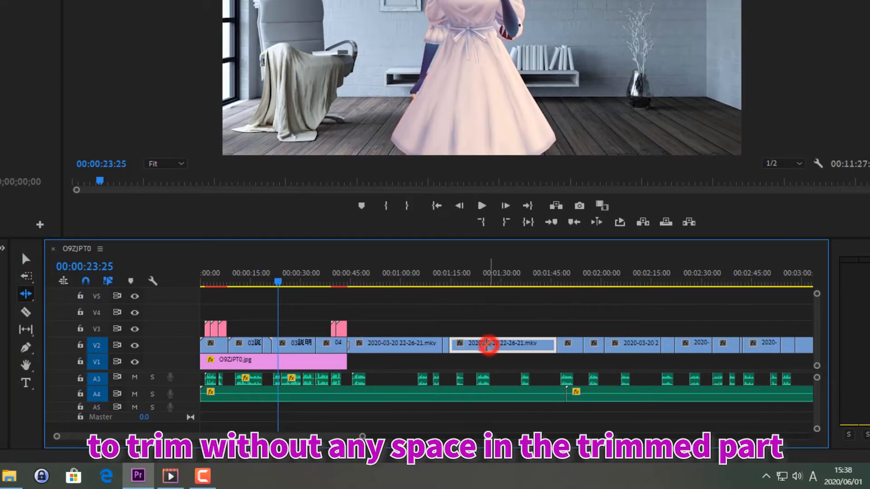
click(506, 400)
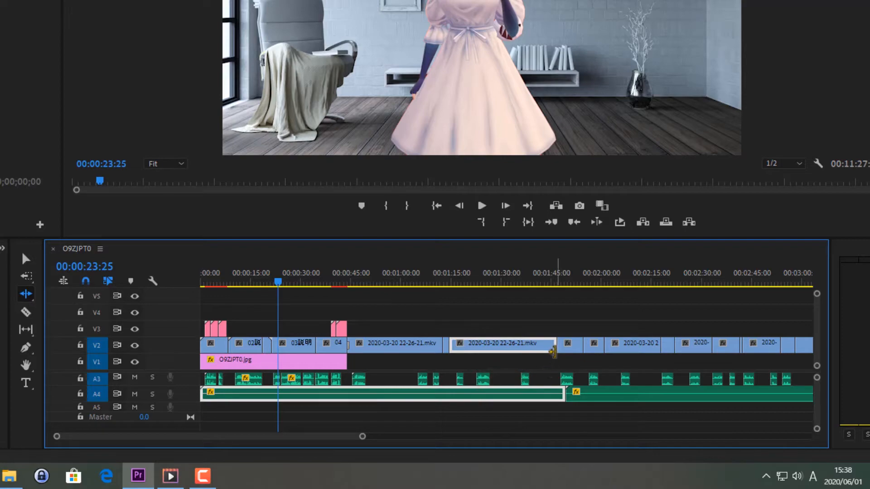
drag(554, 348, 503, 347)
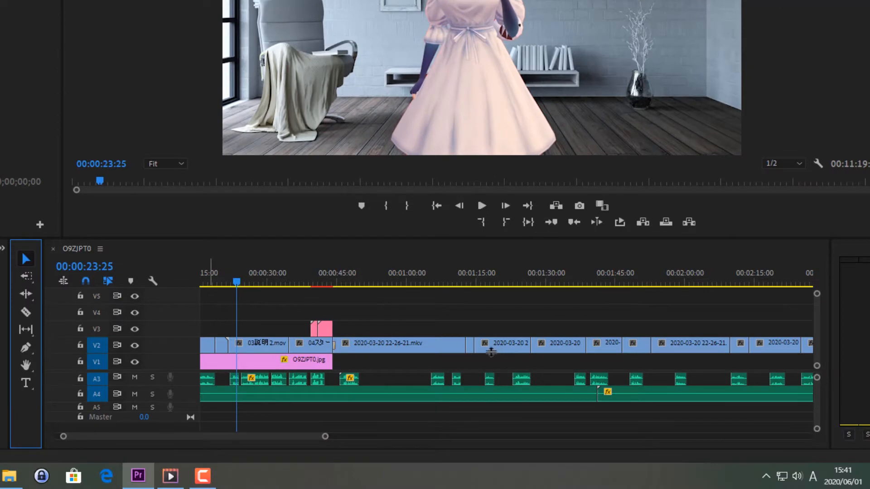
- Use the Rolling Edit tool to move the V2 cut at about 1:27 back to about 1:19
click(28, 295)
click(63, 307)
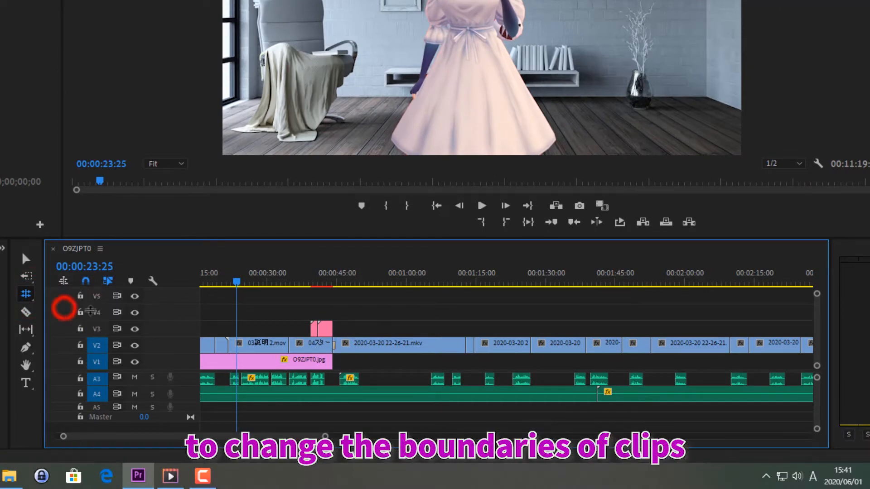
mouse_move(529, 347)
mouse_down()
mouse_move(574, 345)
mouse_move(540, 346)
mouse_up()
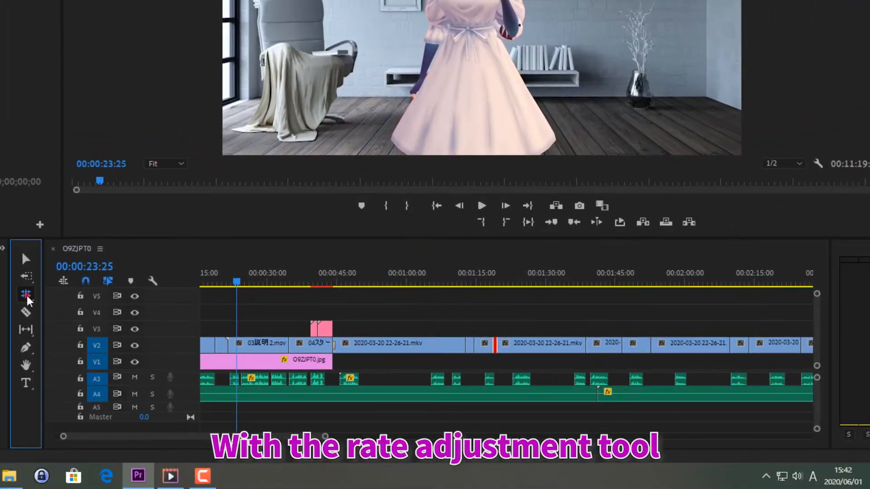
- Try the Rate Stretch tool on the end of the V2 clip starting at about 1:19, and move that clip up to V3
click(26, 296)
click(56, 314)
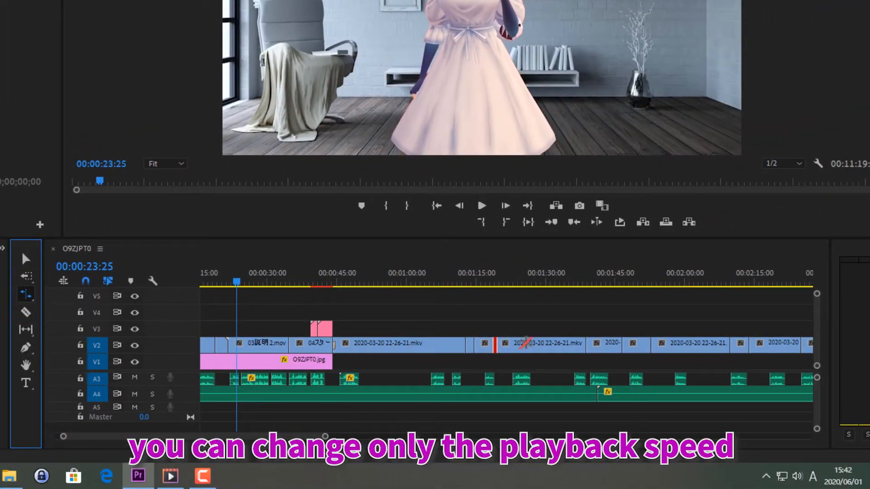
mouse_move(584, 347)
mouse_down()
mouse_move(541, 347)
mouse_move(584, 347)
mouse_up()
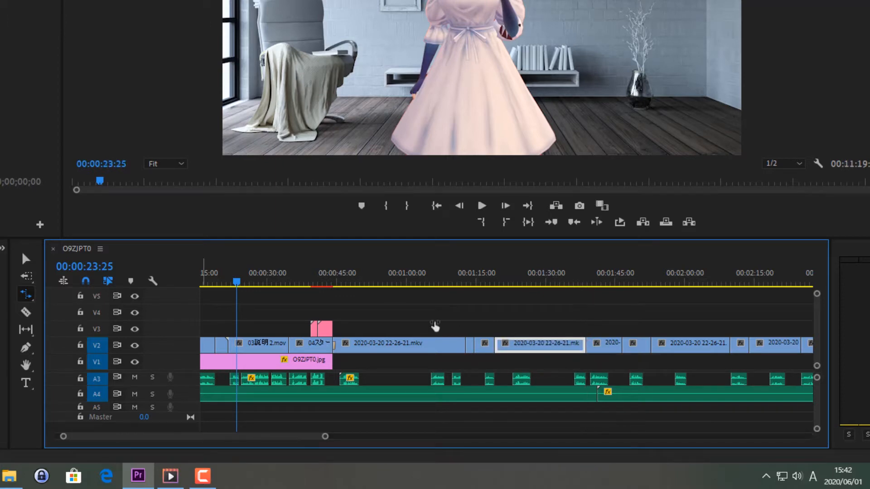
click(27, 258)
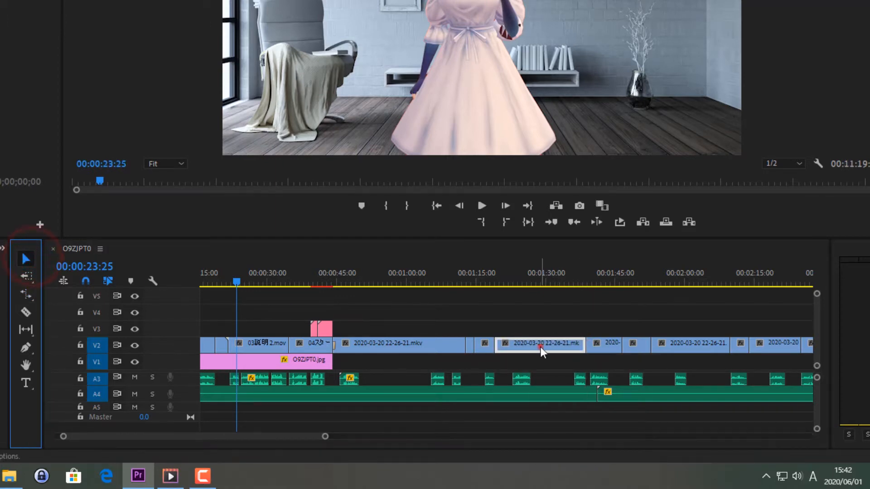
drag(540, 347, 544, 332)
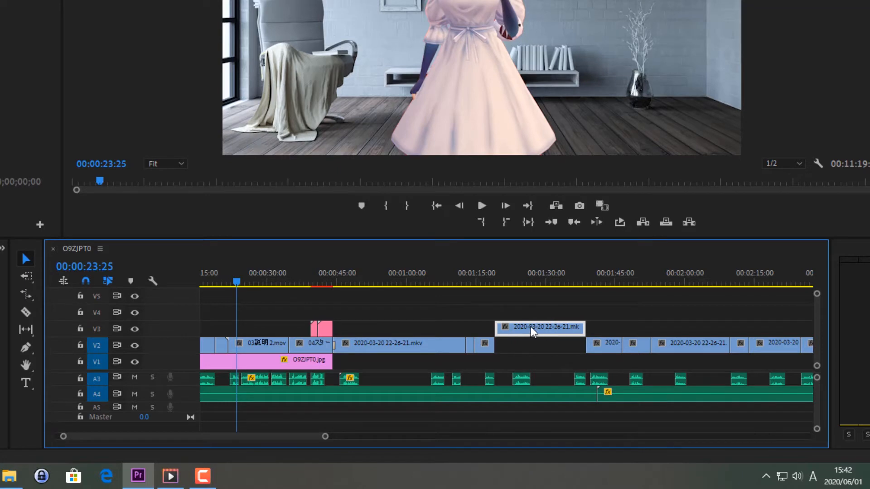
- Rate-stretch the clip on V3 to 54.88% speed by lengthening it, and shorten it from the end to speed it up
click(18, 295)
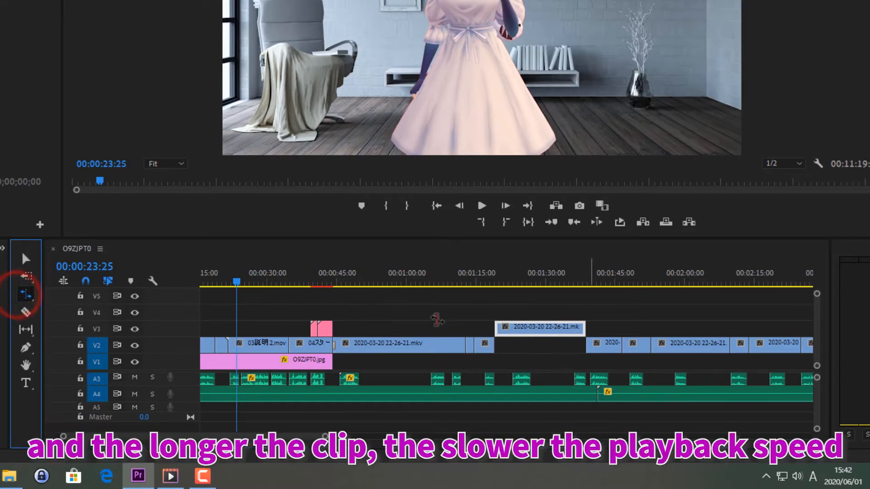
drag(585, 327, 660, 328)
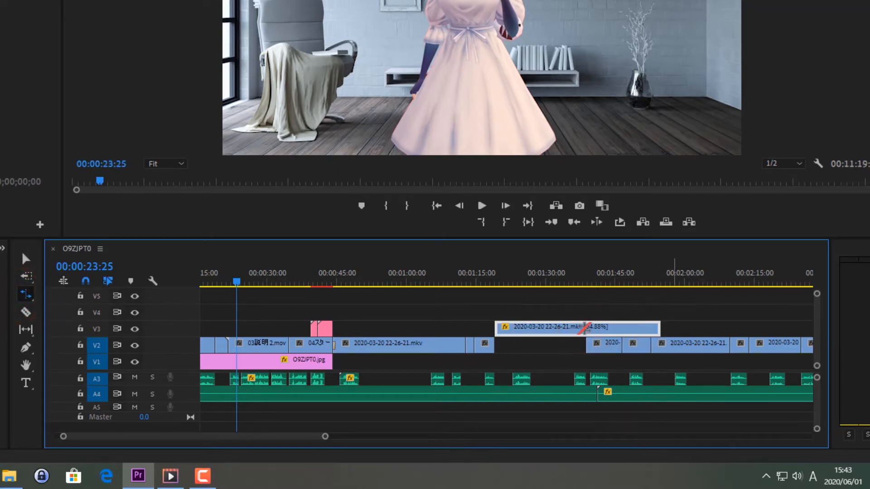
click(658, 328)
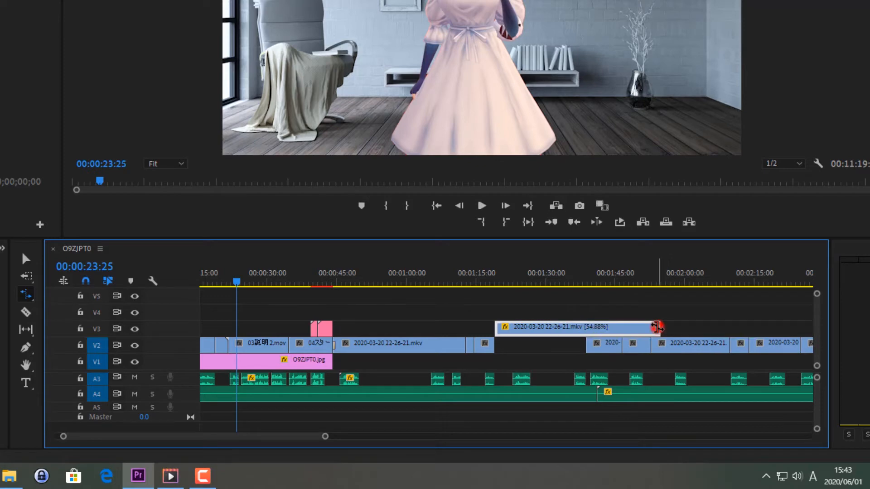
drag(658, 328, 528, 334)
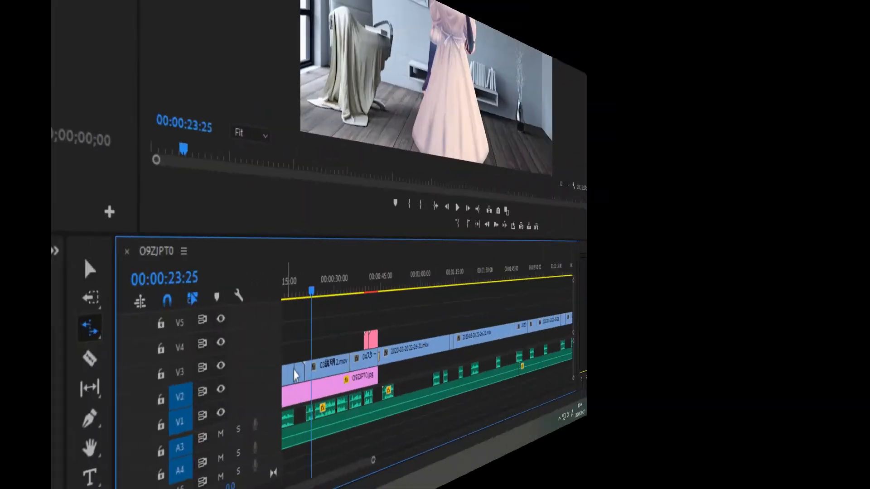
- Use the Razor tool to cut V2 and A4 at about 0:58 and V2 again at about 1:39
click(25, 312)
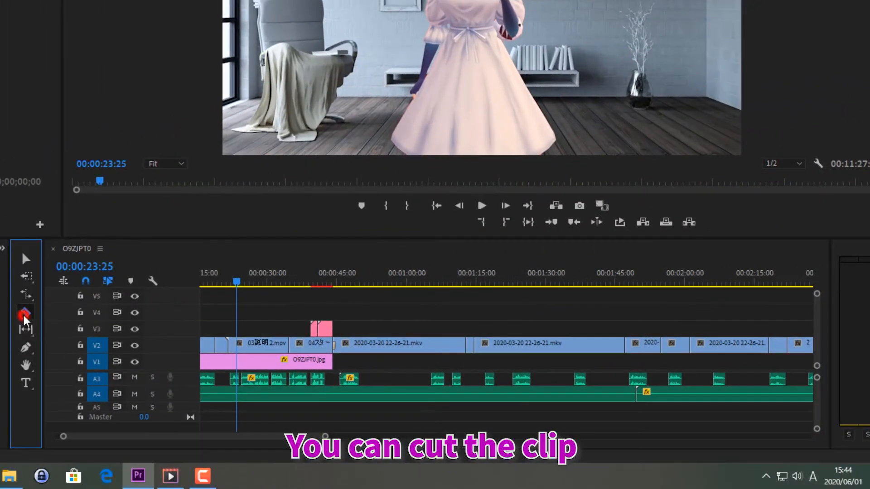
click(398, 345)
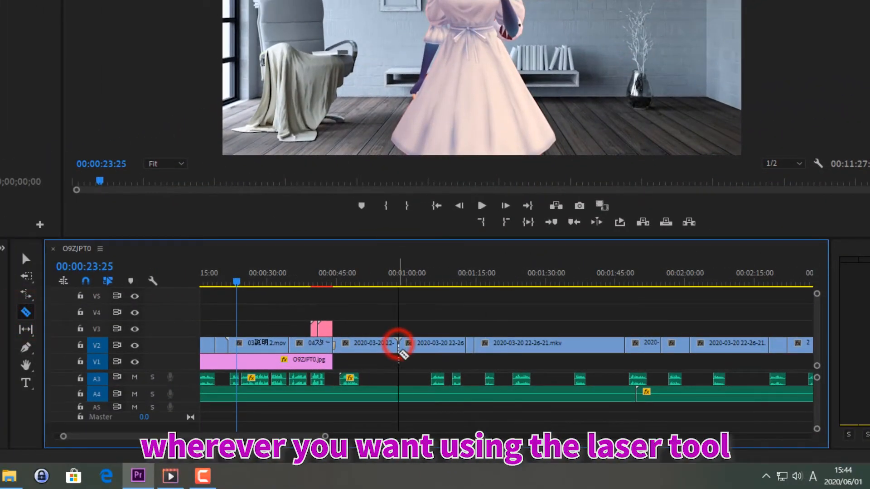
click(399, 394)
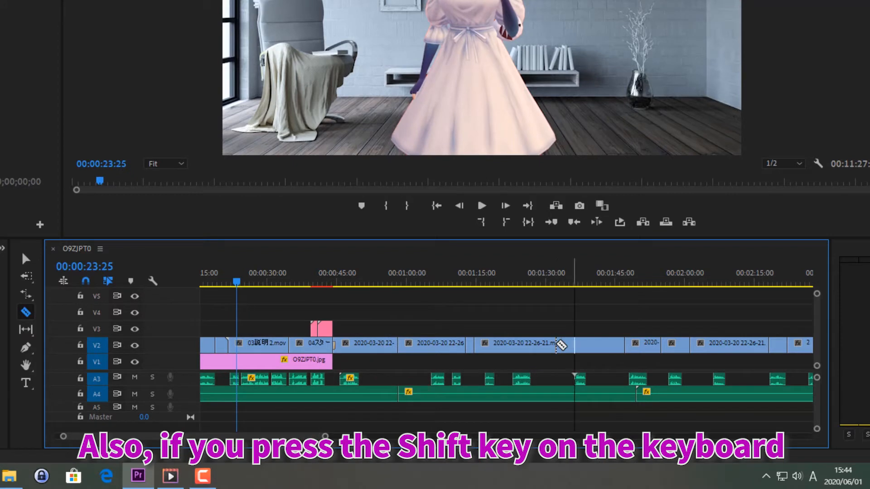
click(586, 344)
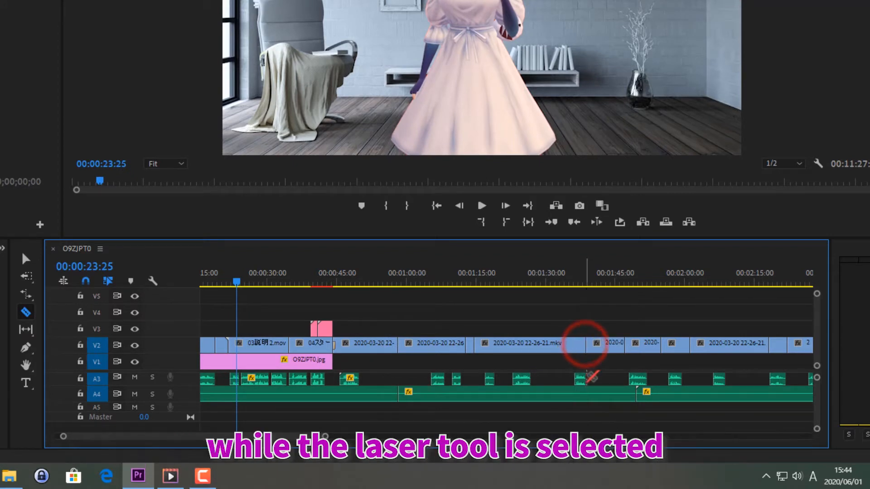
- Cut the clips on all tracks at about 0:29 in a single cut with the Razor tool
key(shift)
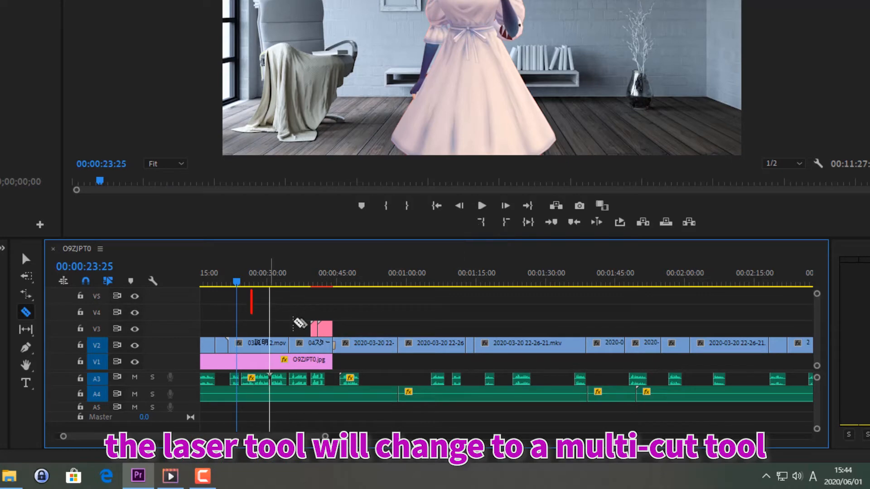
shift+click(264, 304)
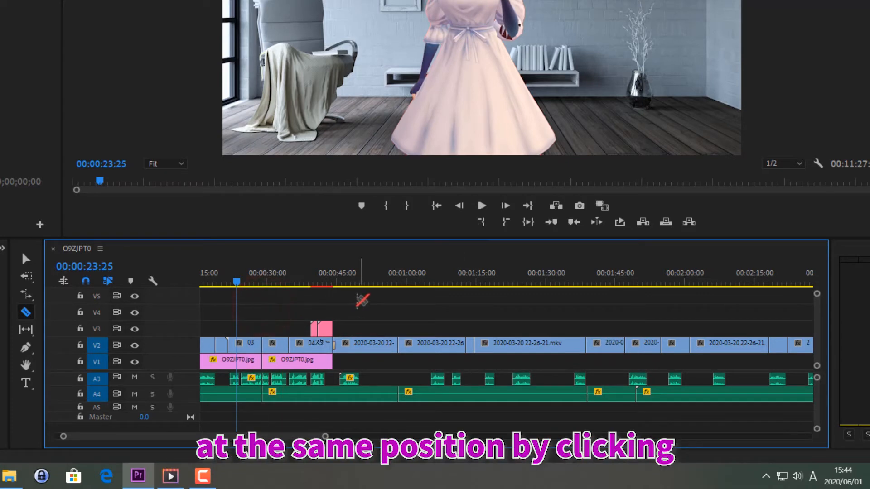
click(26, 256)
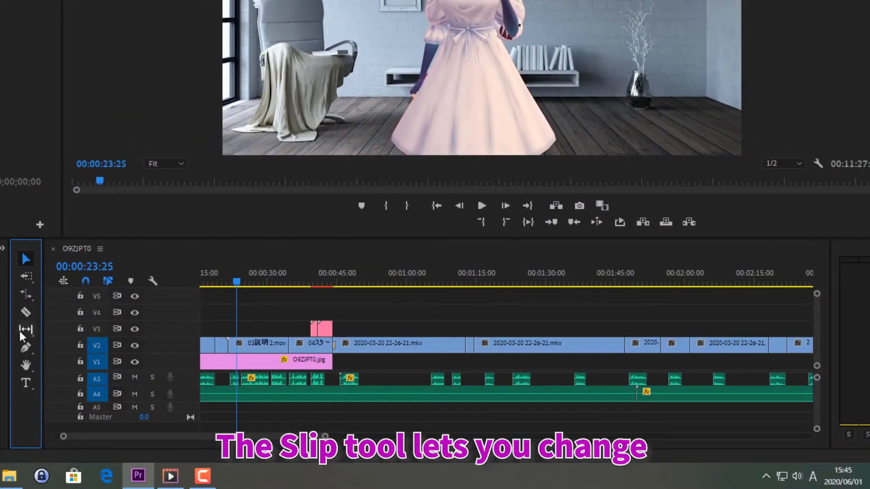
- Use the Slip tool on the V2 clip starting at about 0:44 to shift its source in and out points
click(20, 331)
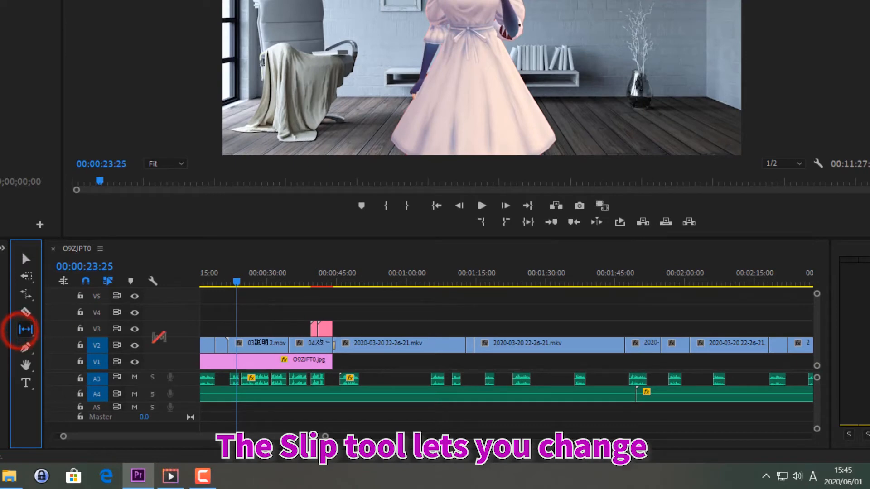
click(390, 347)
drag(390, 347, 526, 361)
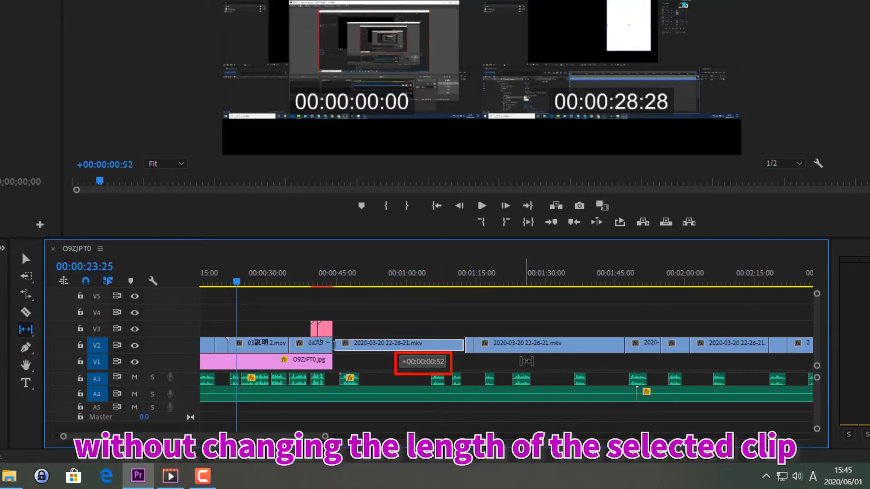
drag(400, 362, 476, 374)
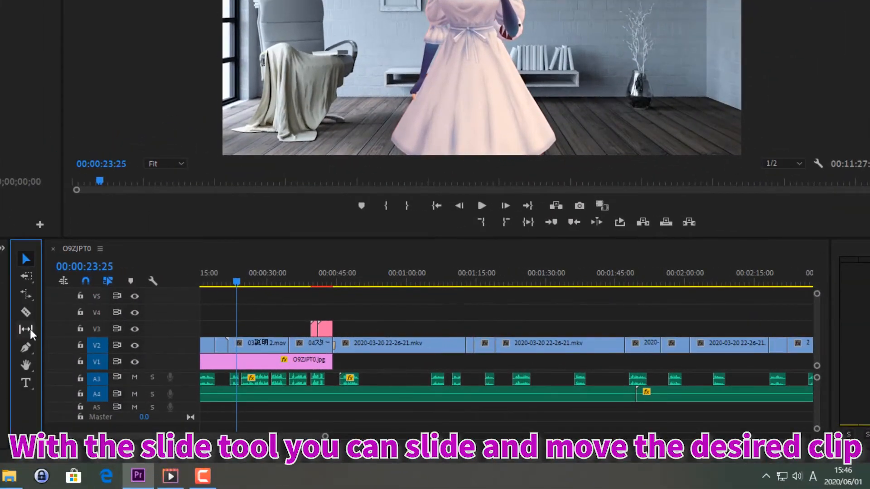
- Use the Slide tool to move the V2 clip starting at about 1:19 to about 1:27, and return to the Selection tool
click(30, 329)
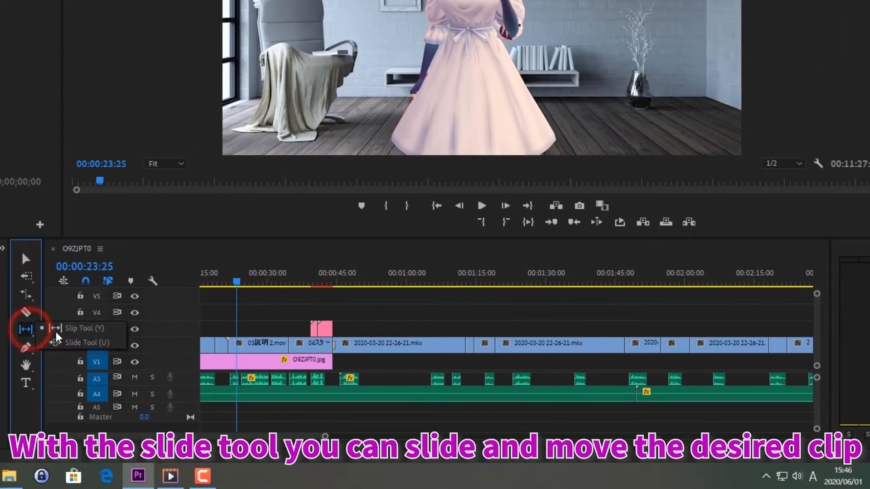
click(82, 339)
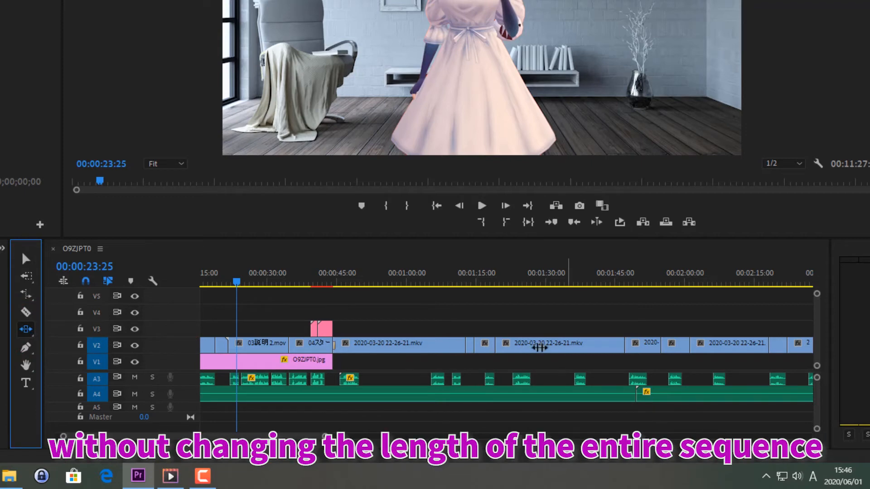
click(566, 348)
drag(566, 348, 603, 349)
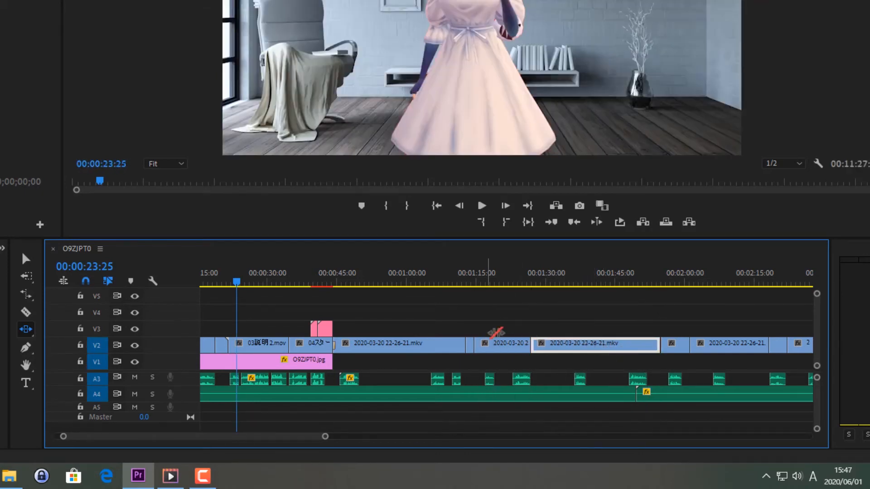
click(496, 333)
key(v)
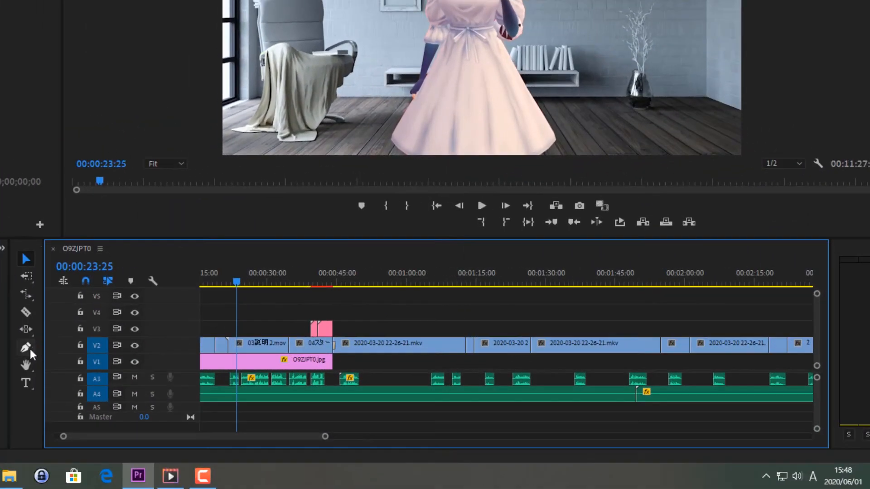
- View the Pen tool's shape variants, and pan the timeline towards later footage with the Hand tool
click(29, 350)
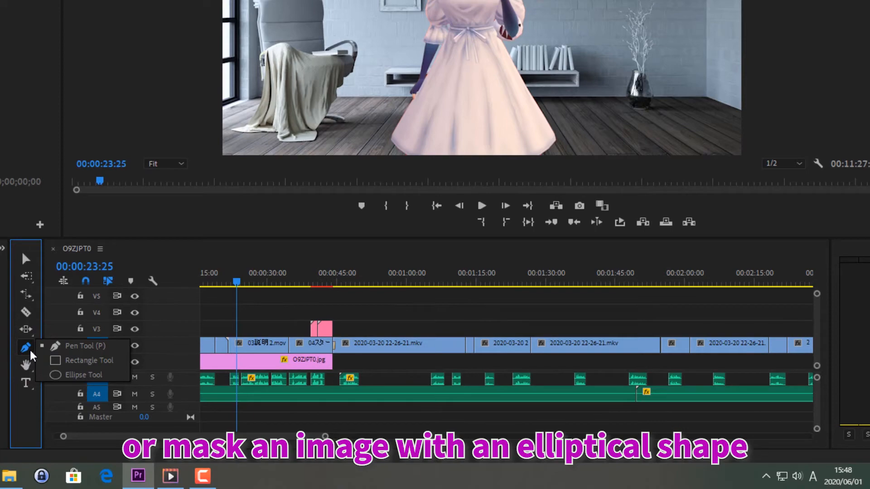
click(29, 351)
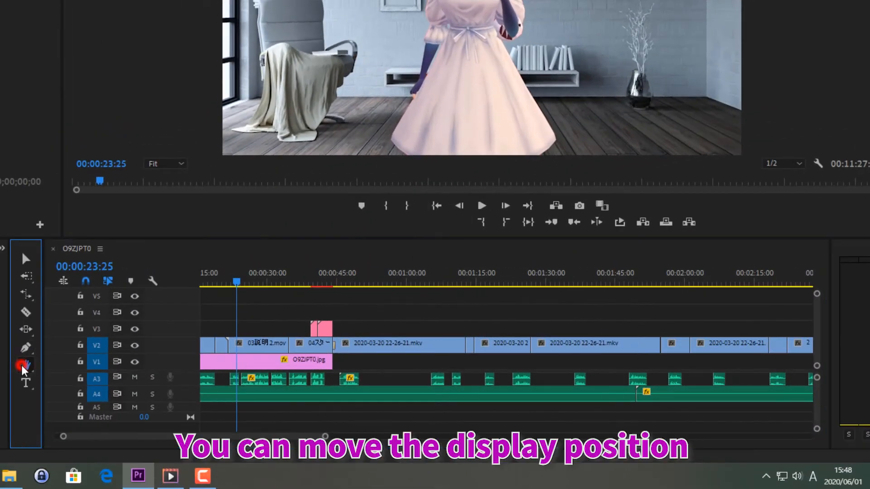
click(26, 365)
drag(627, 313, 237, 334)
drag(697, 319, 262, 322)
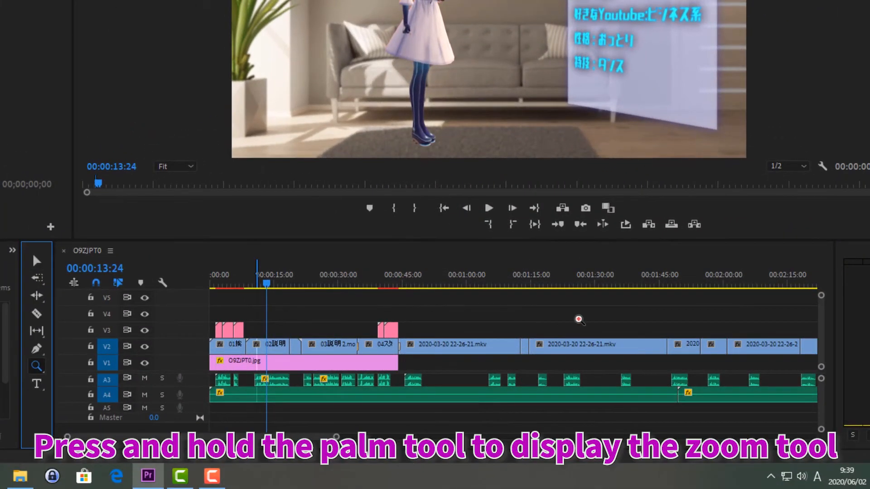
- Magnify the timeline around 1:39 with the Zoom tool
click(578, 319)
click(578, 320)
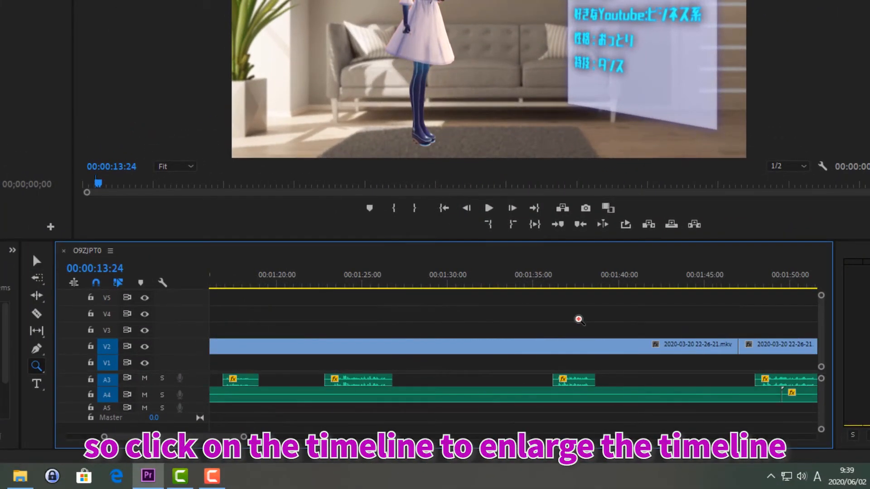
click(579, 319)
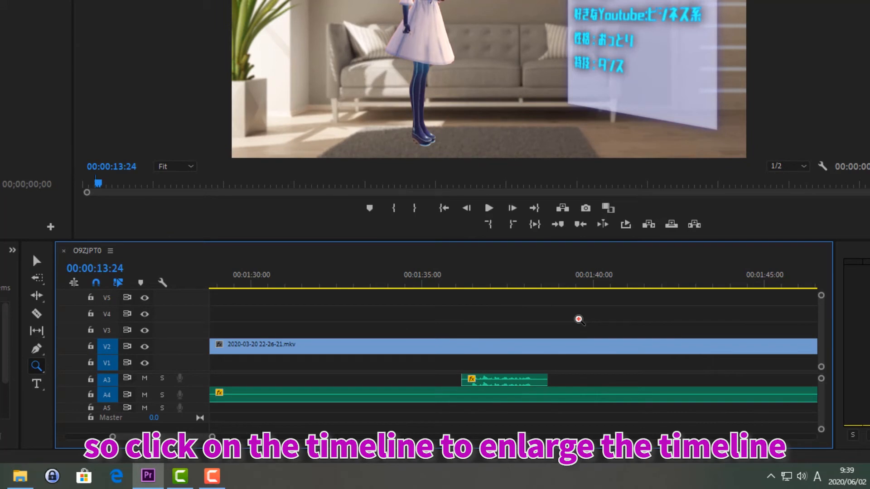
- Zoom the timeline back out with the Zoom tool, and zoom into the section between about 1:19 and 2:15
key(alt)
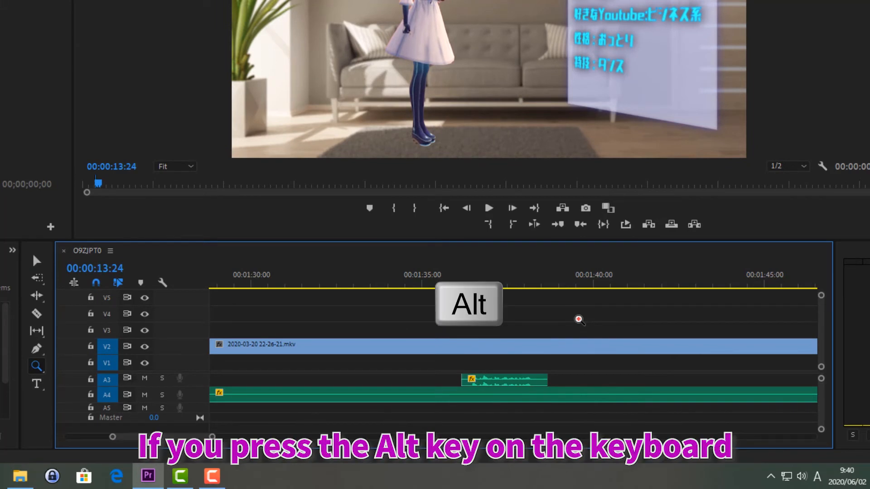
alt+click(579, 319)
alt+click(579, 320)
alt+click(579, 320)
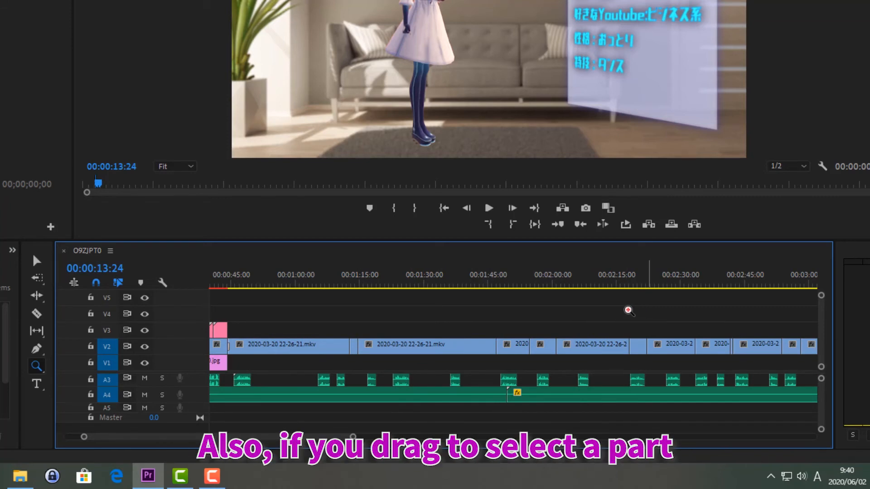
drag(615, 310, 378, 415)
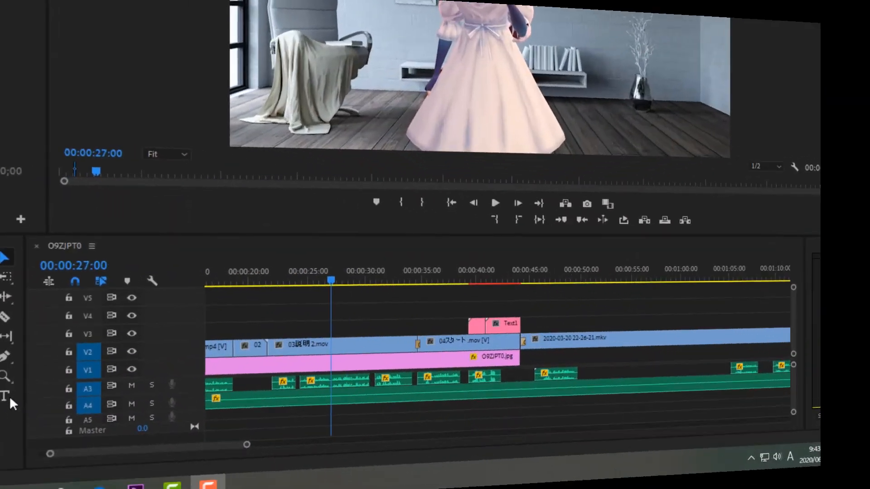
- Use the Type tool to add a text box reading "Hello everyone" across the lower part of the picture at 00:00:27:00
click(23, 380)
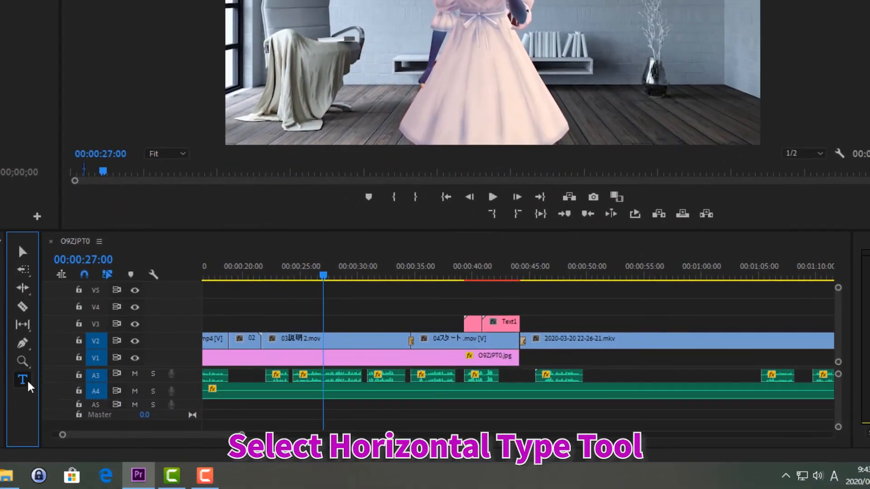
drag(353, 41, 674, 112)
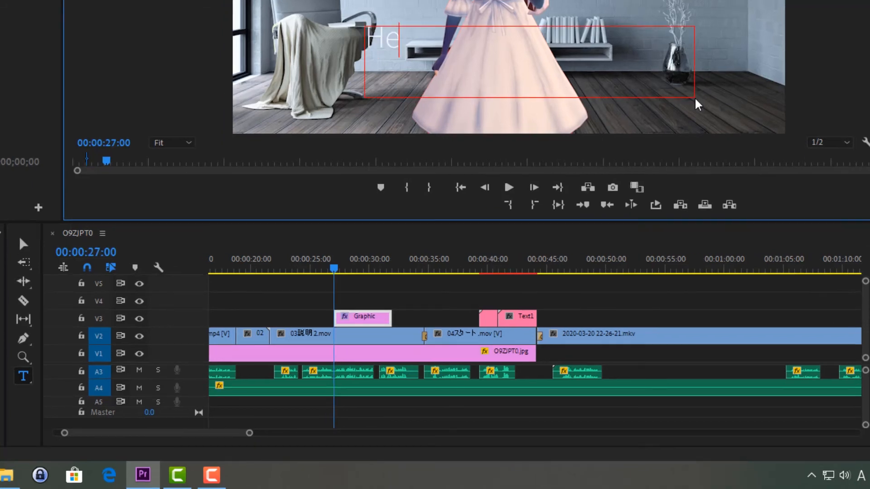
text(llo)
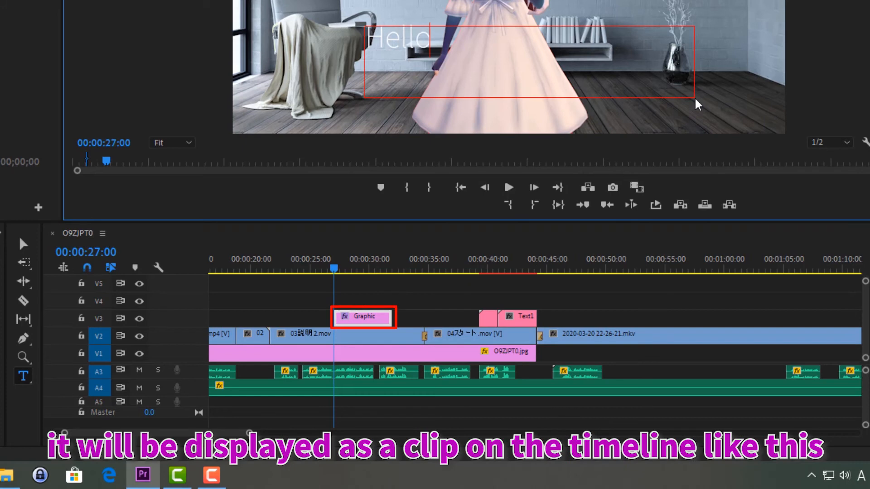
text( everyone)
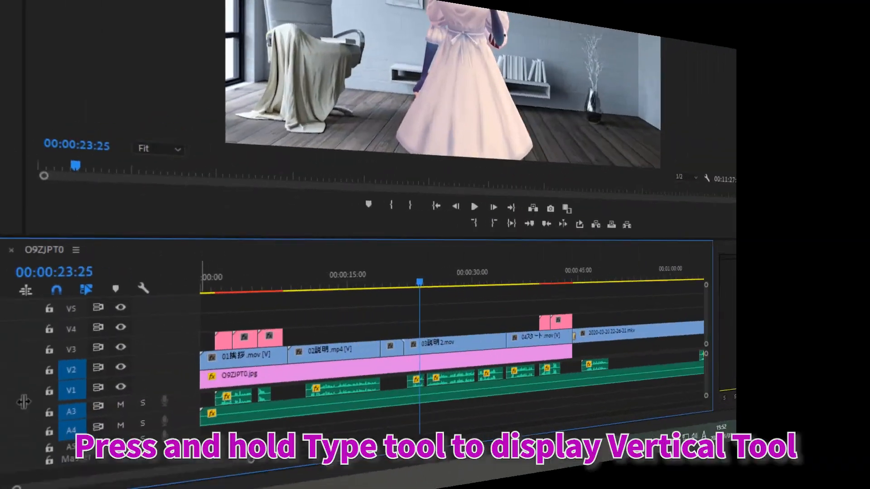
- Use the Vertical Type tool to add a tall text box over the chair at 00:00:23:25 and enter the character's name
click(24, 385)
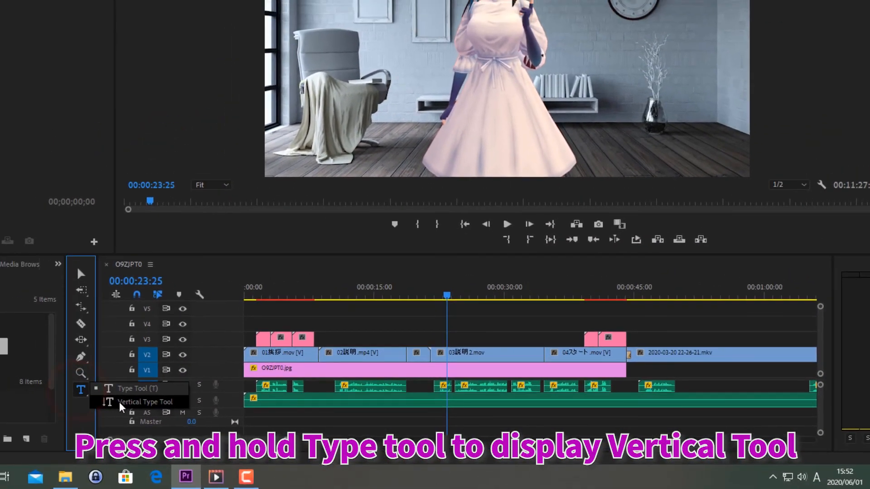
click(121, 403)
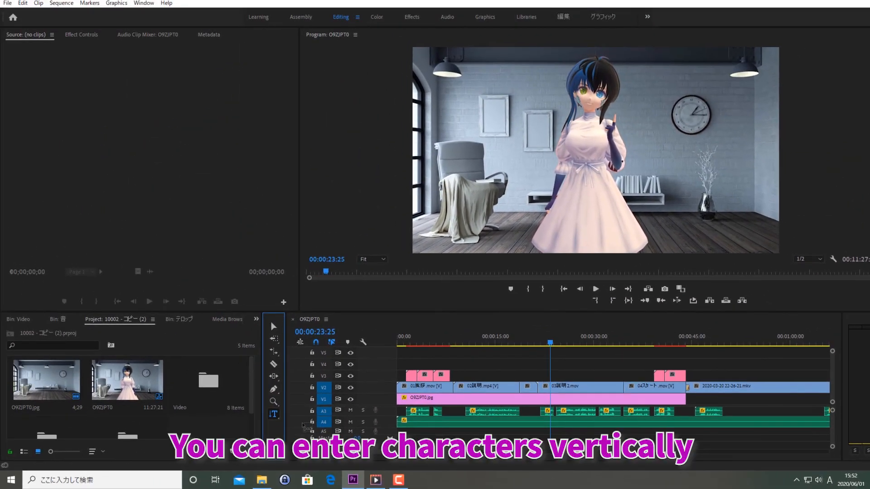
click(448, 58)
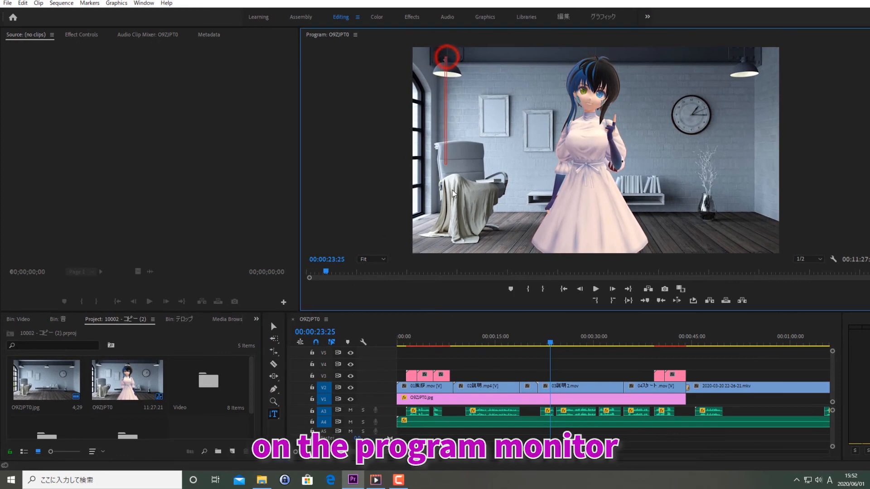
drag(491, 224, 494, 221)
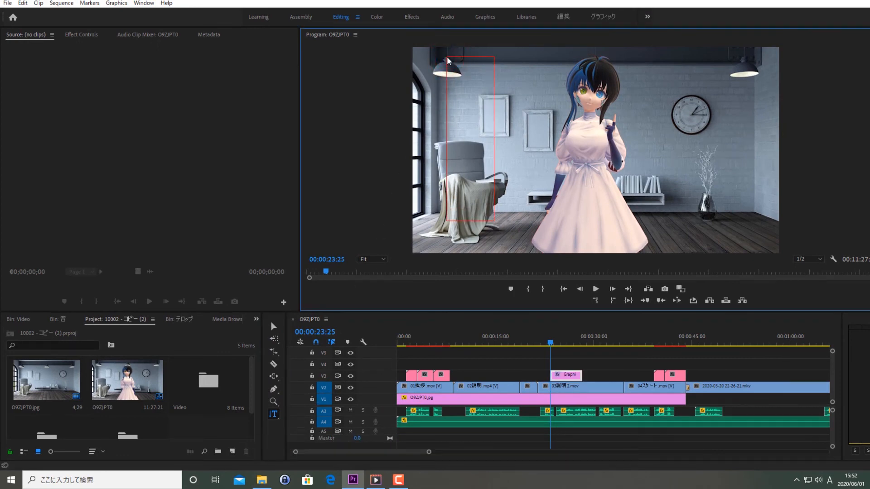
text(Aya)
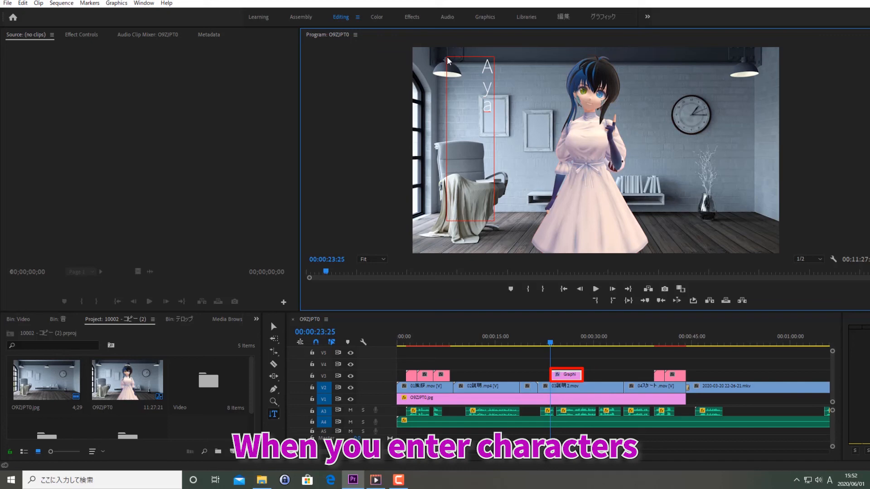